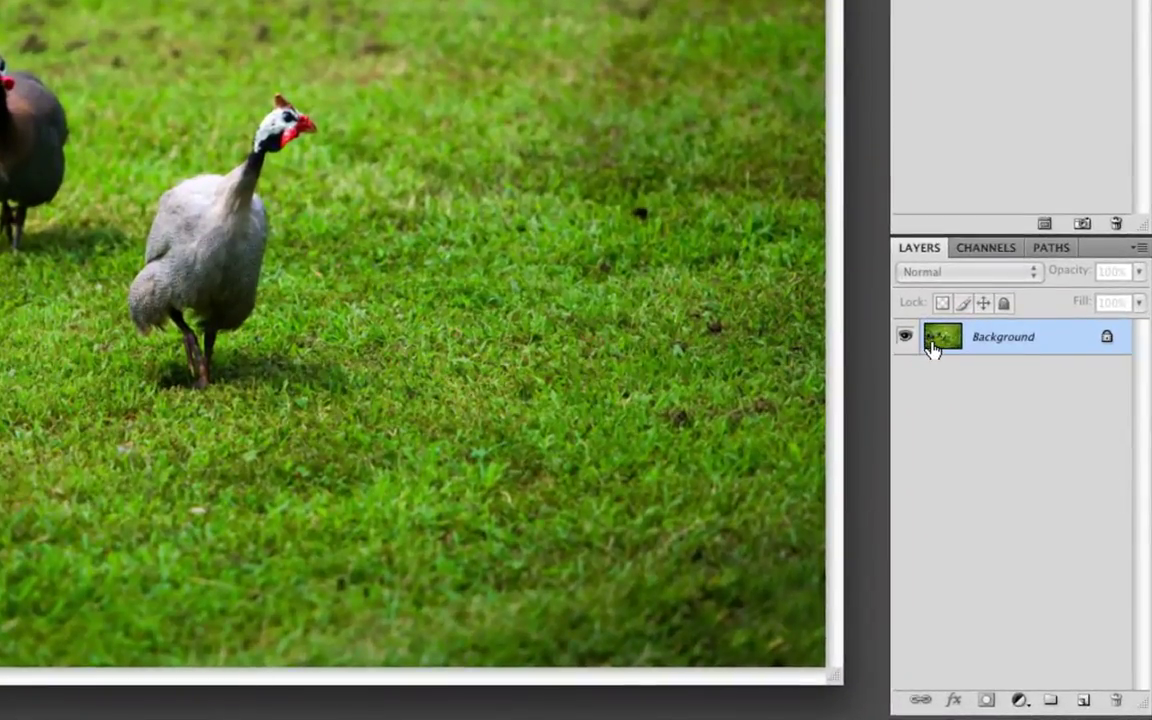
Duplicate the Background layer of MPP0092661.JPG to create a Background copy layer
left_click_drag(930, 345, 1081, 699)
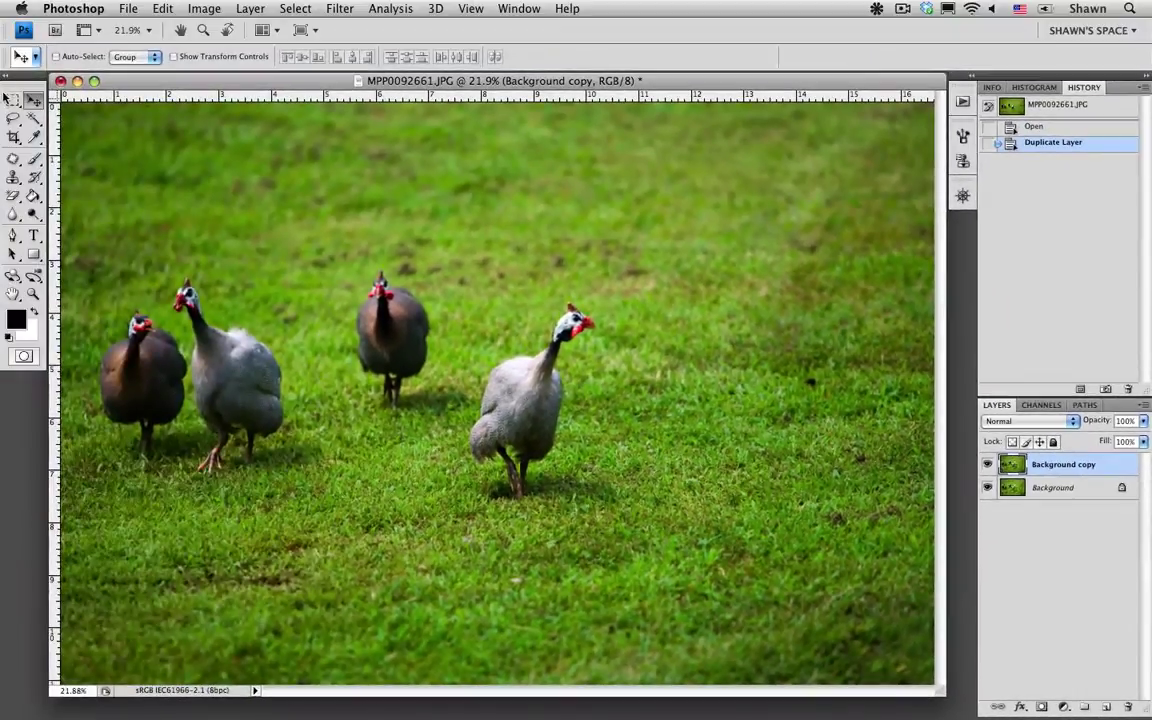
Draw a rectangle around the two left birds, shift it onto empty grass at right, and copy it to Layer 1
left_click(12, 100)
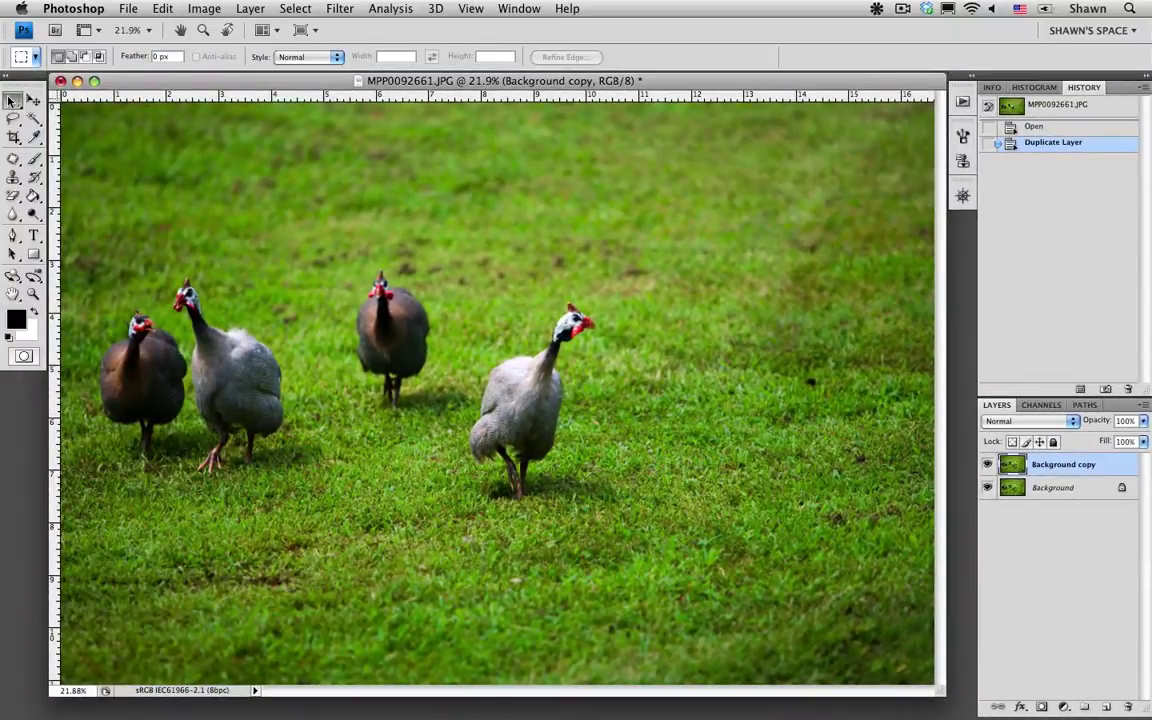
left_click_drag(124, 328, 300, 498)
left_click_drag(70, 262, 63, 257)
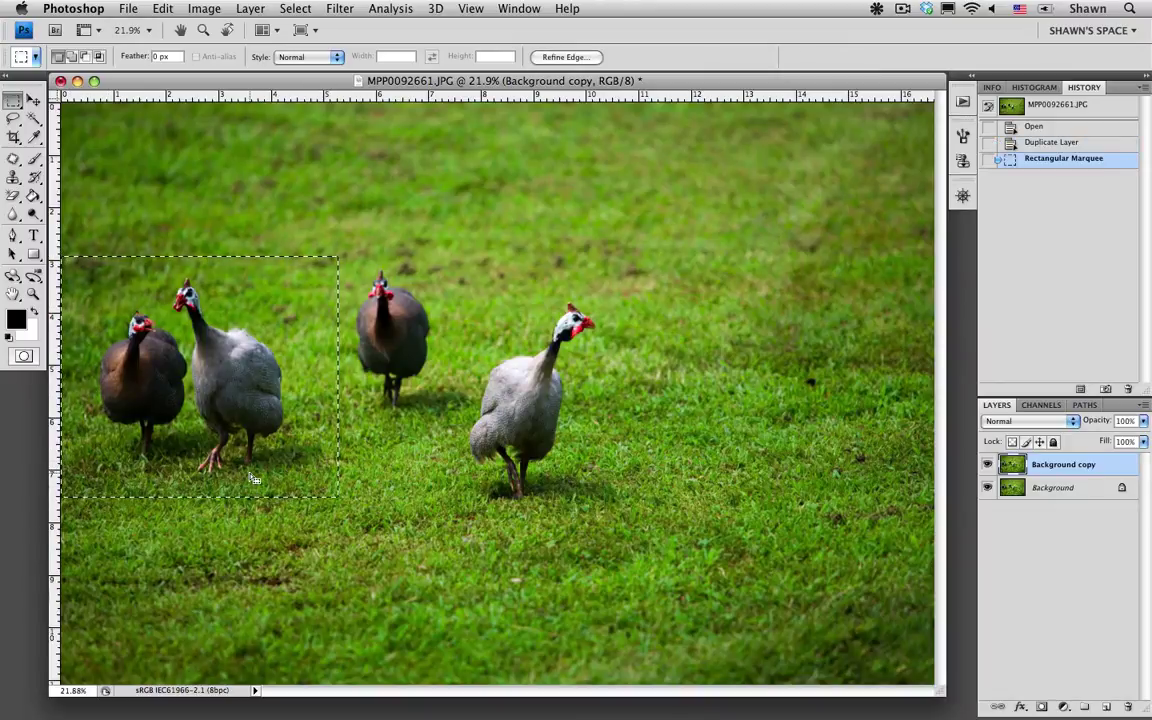
left_click_drag(243, 467, 837, 472)
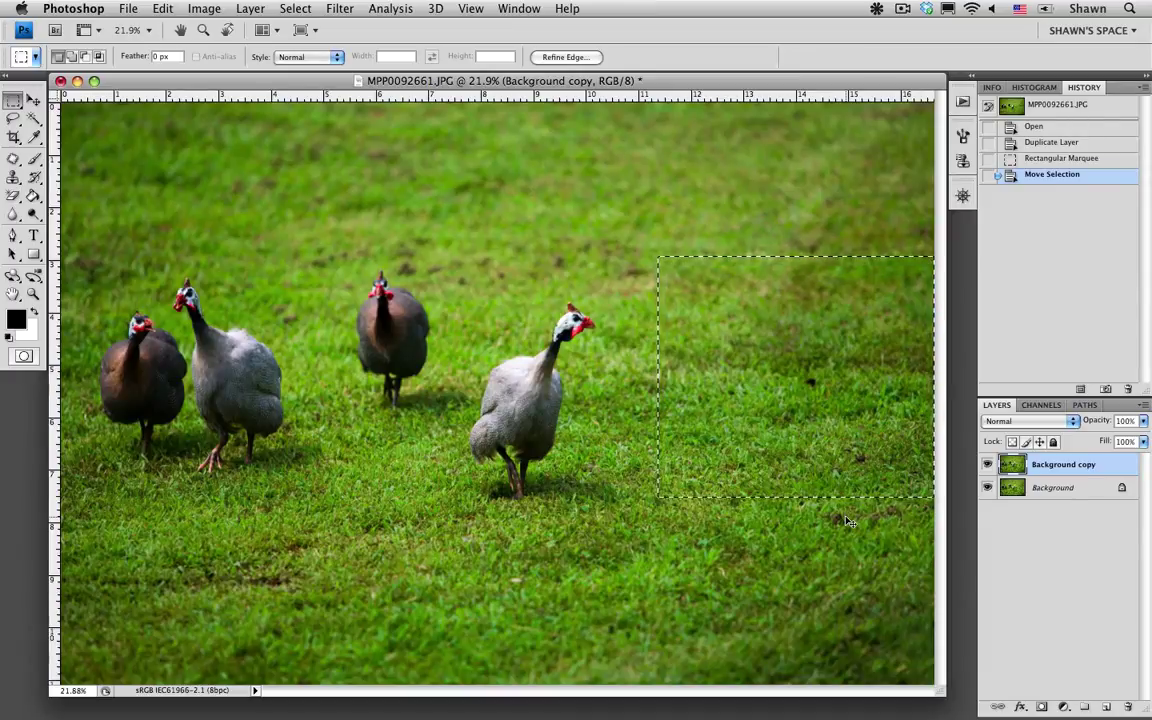
key("super+j")
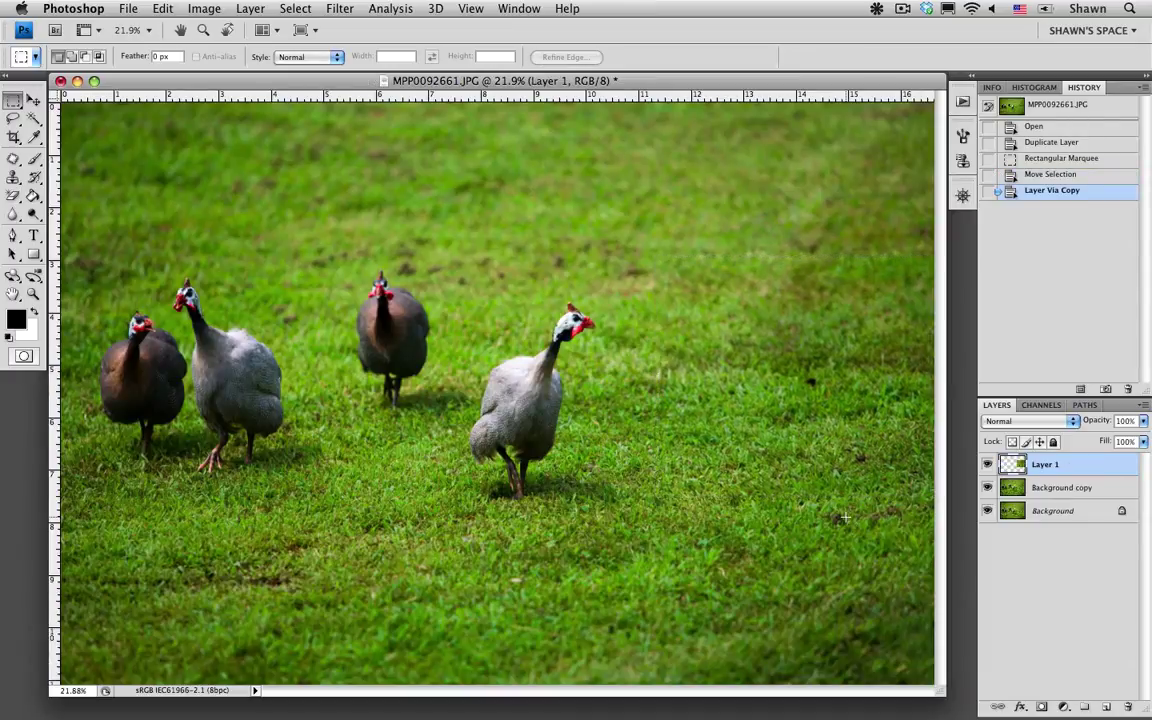
Hide and reshow Background copy and Background to check the new grass layer
left_click(988, 488)
left_click(988, 511)
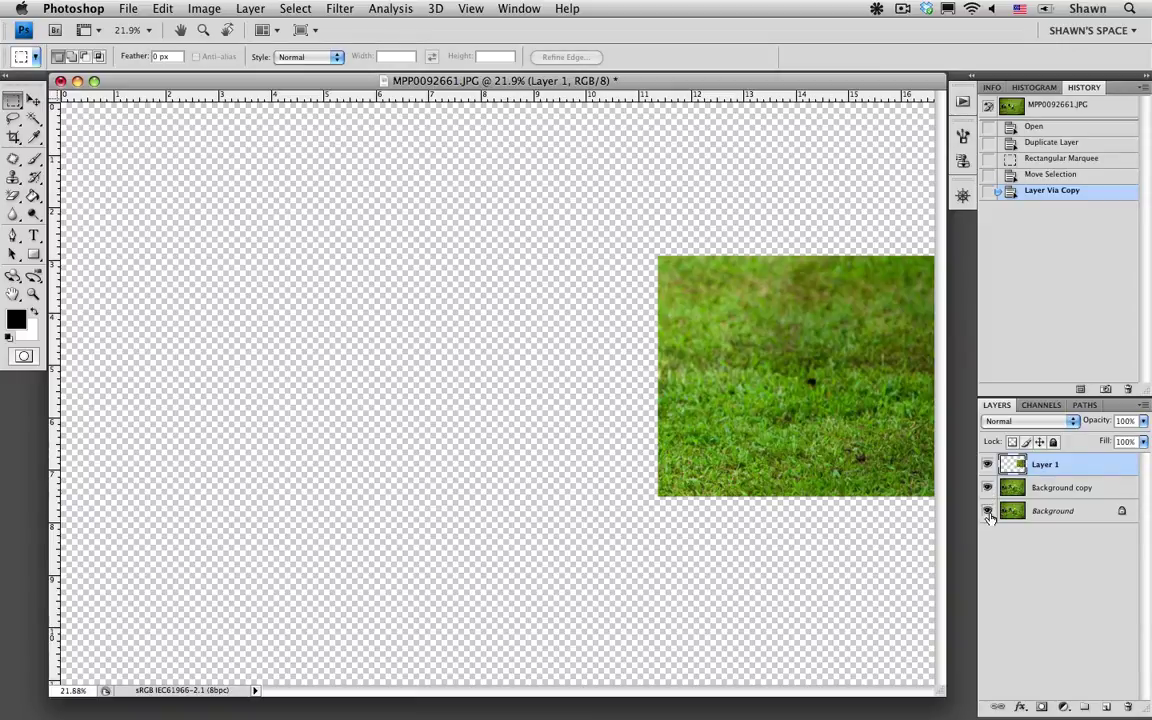
left_click(988, 488)
left_click(988, 511)
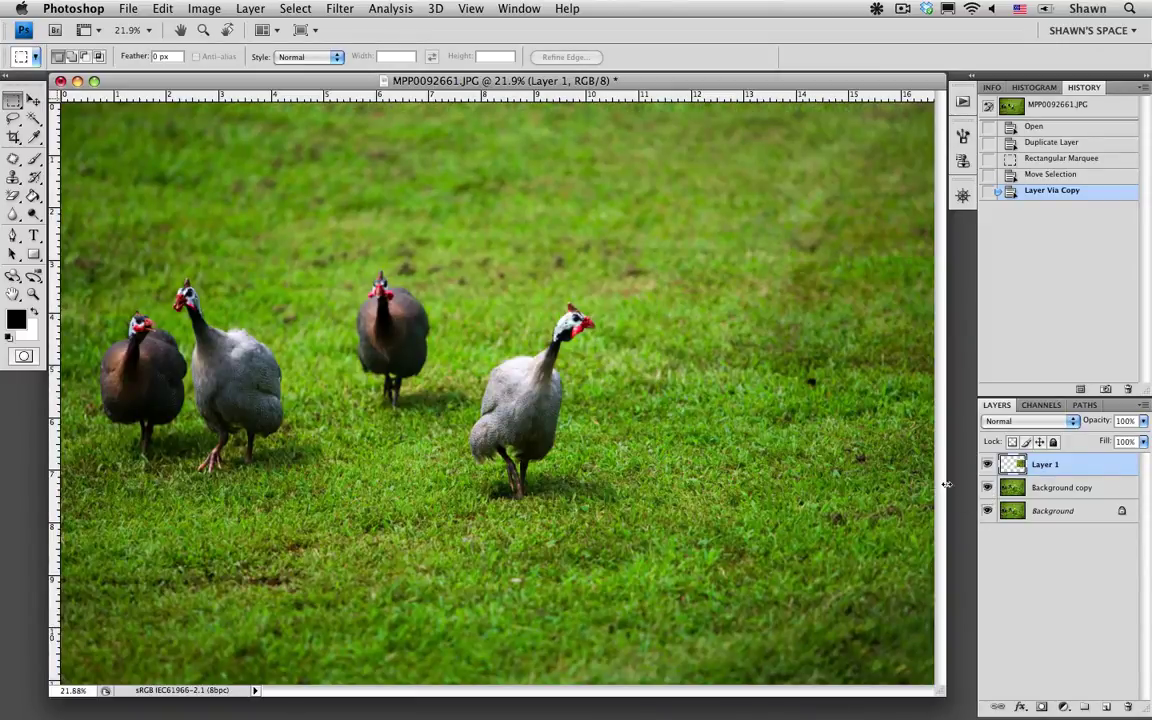
left_click(34, 101)
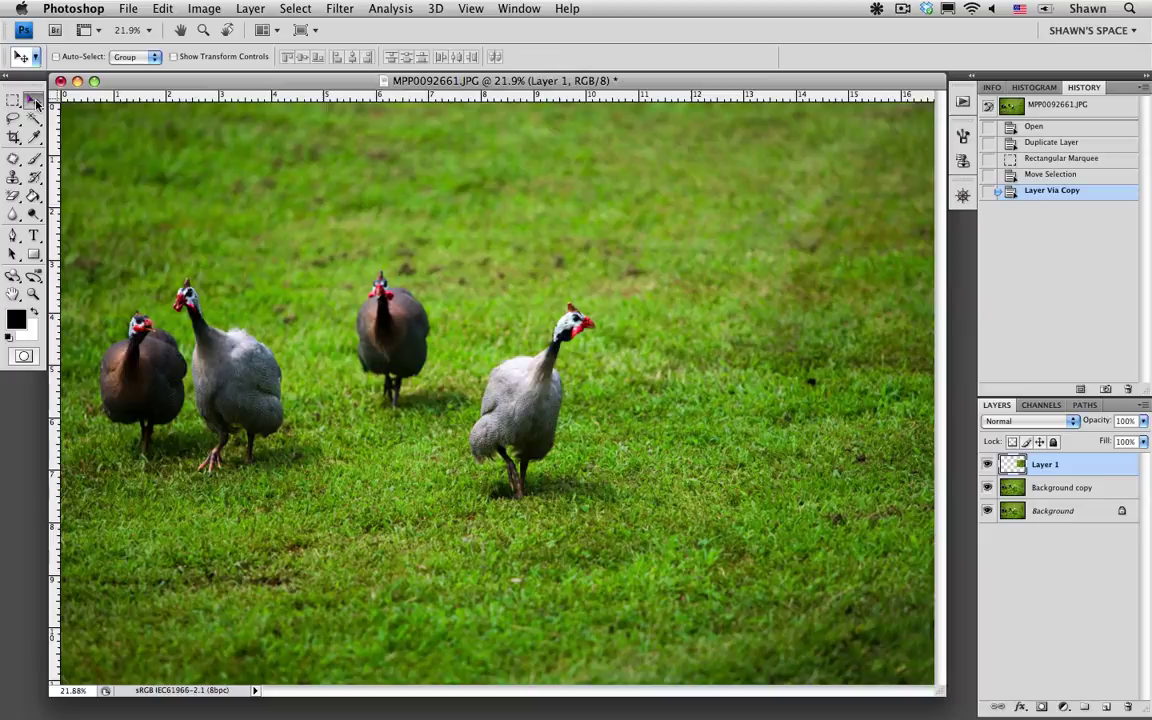
Place Layer 1's grass patch over the two left birds, flip it horizontally, and add a layer mask
left_click_drag(765, 352, 250, 444)
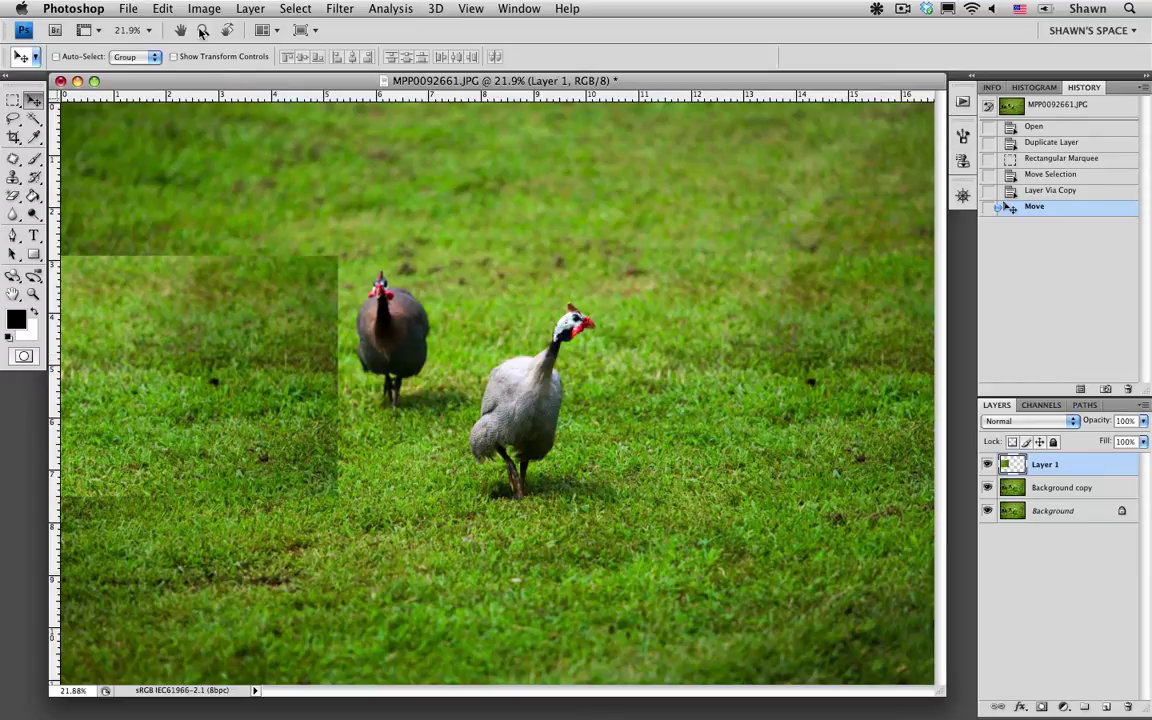
left_click(163, 8)
mouse_move(187, 320)
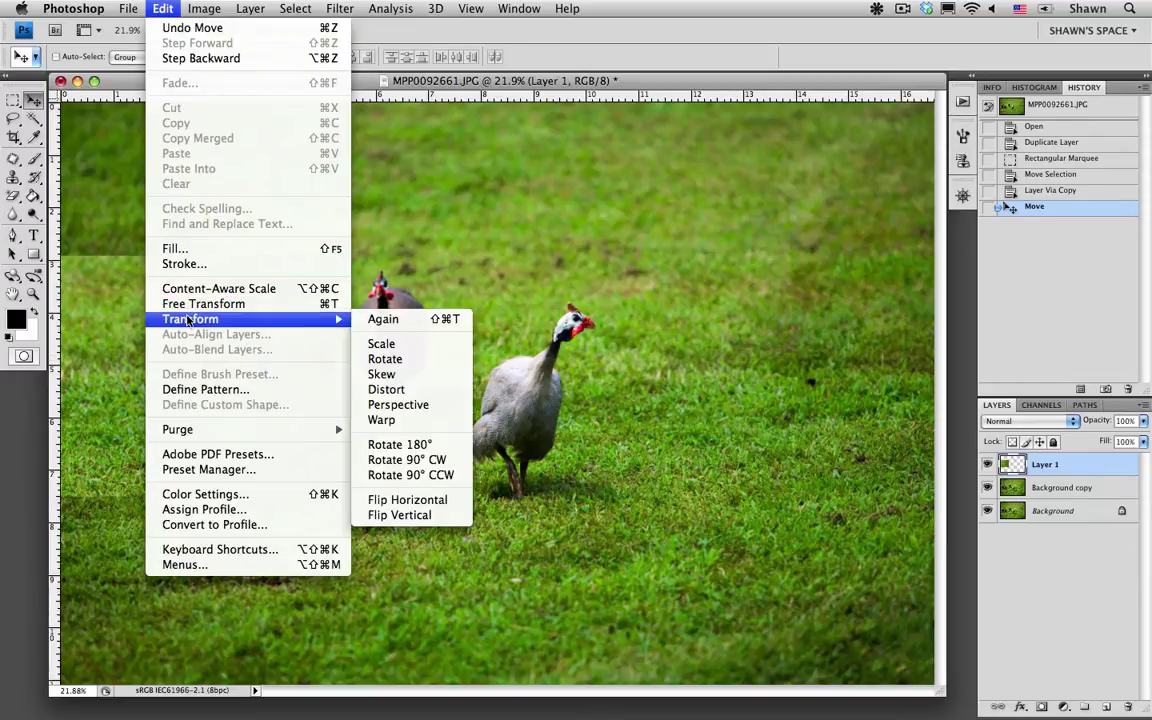
left_click(397, 505)
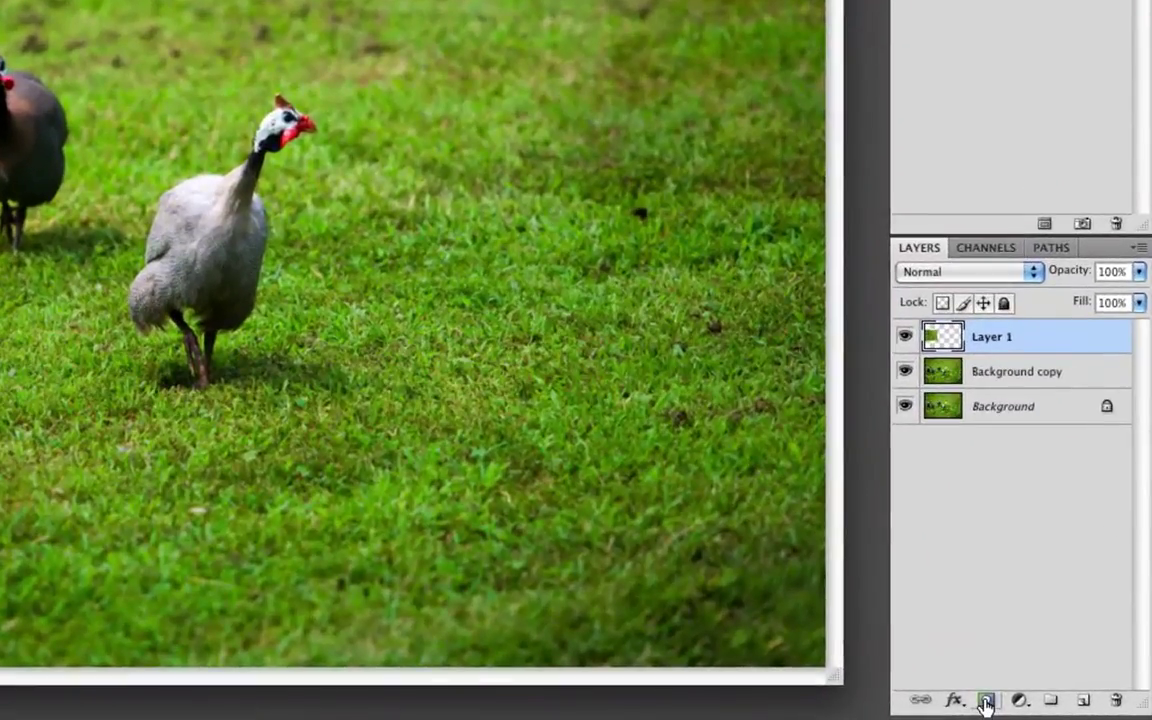
left_click(986, 703)
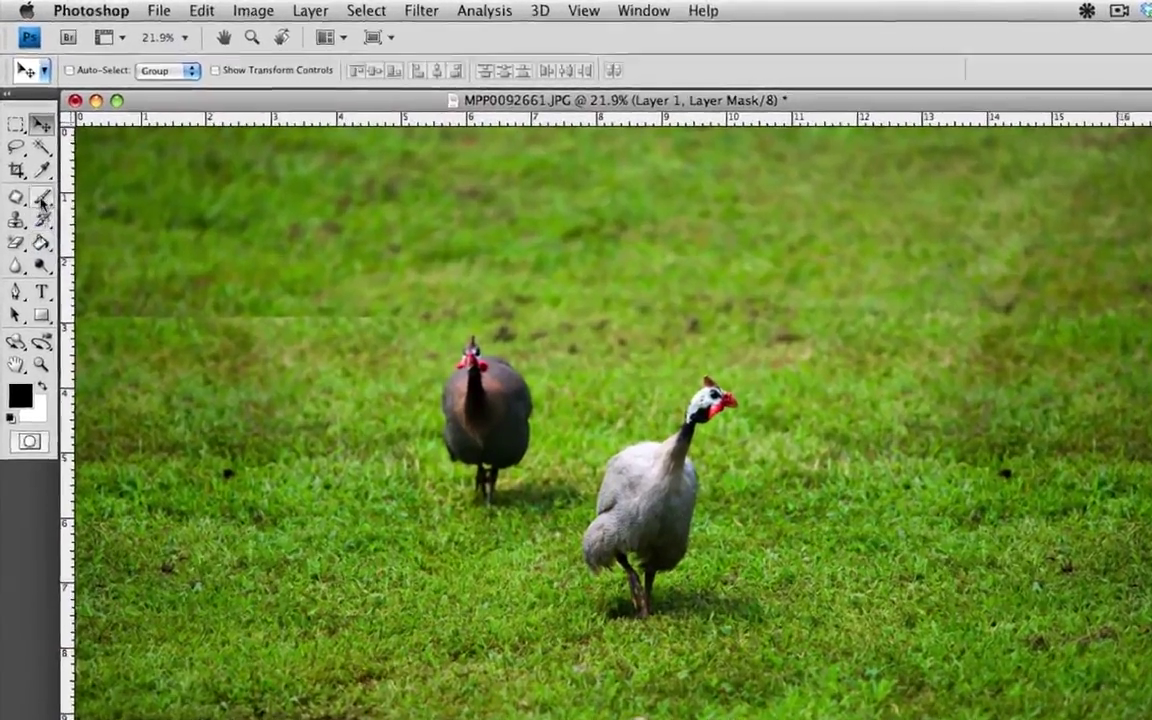
With a soft brush, paint black along the patch's top and right edges on Layer 1's mask
key("b")
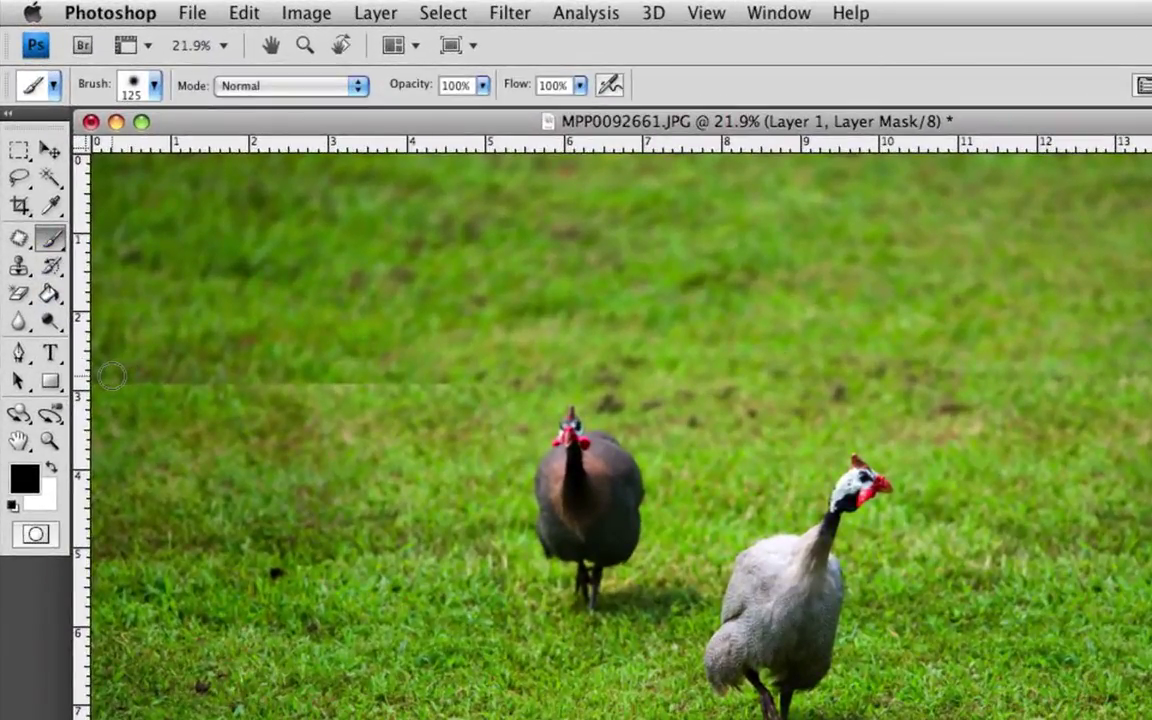
left_click(154, 86)
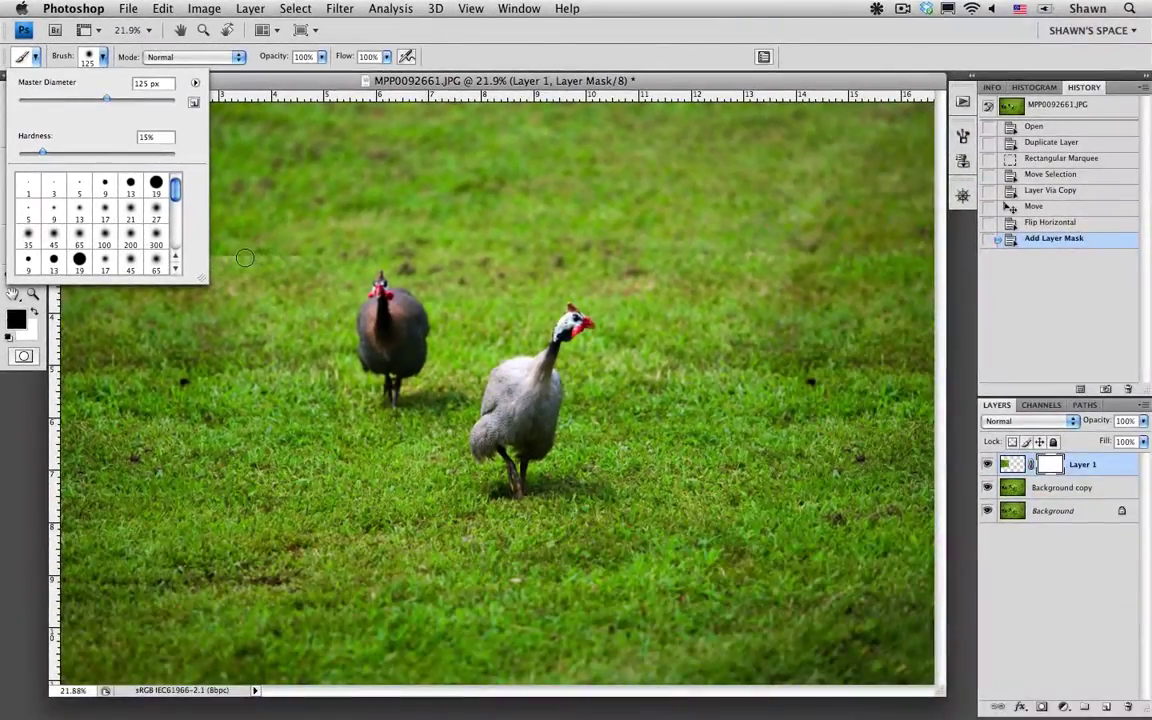
left_click(240, 257)
left_click(200, 256)
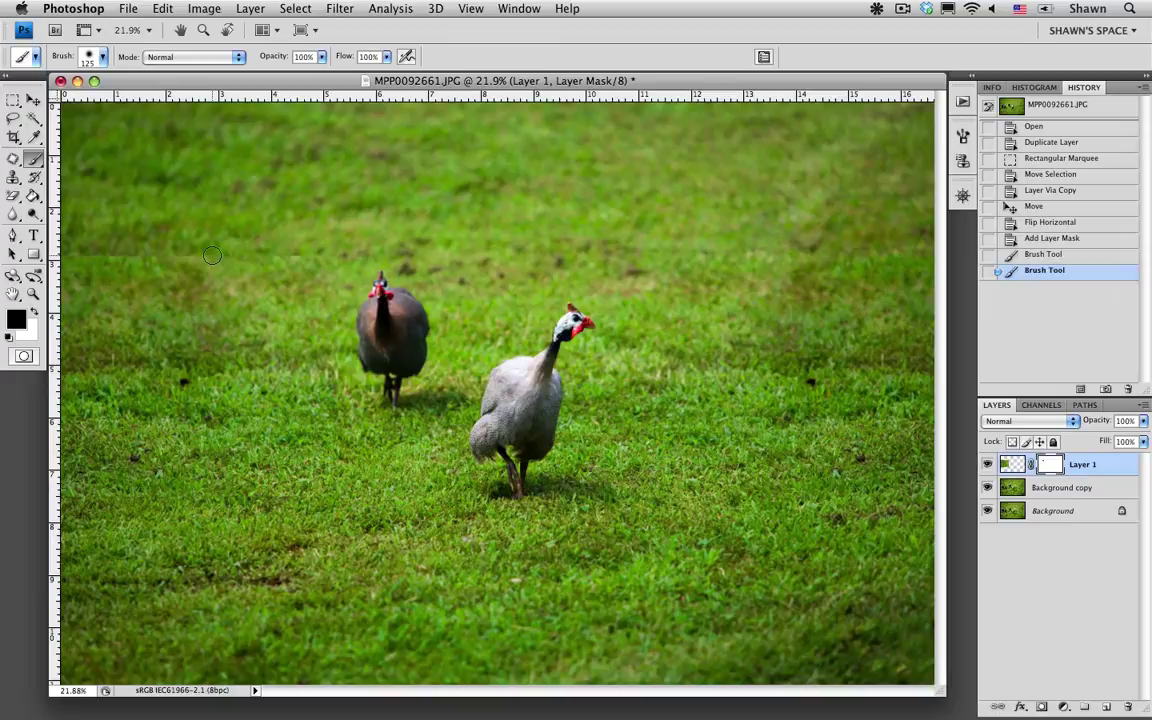
left_click(182, 256)
left_click(145, 257)
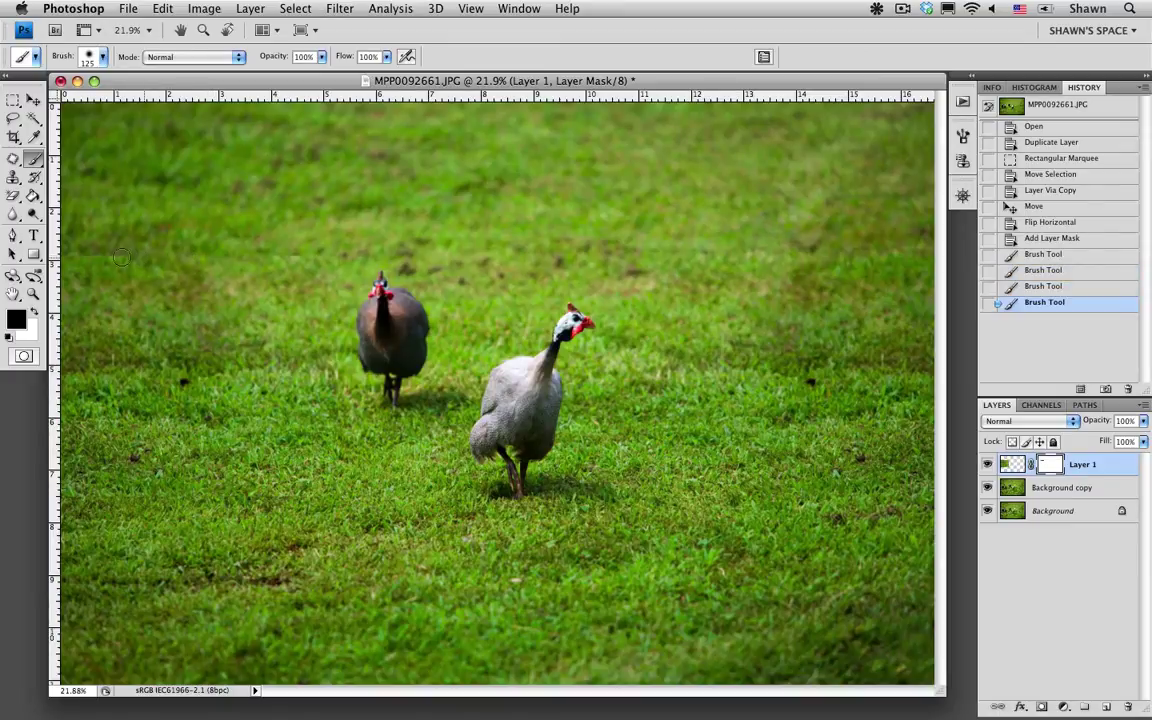
left_click(106, 255)
left_click(88, 255)
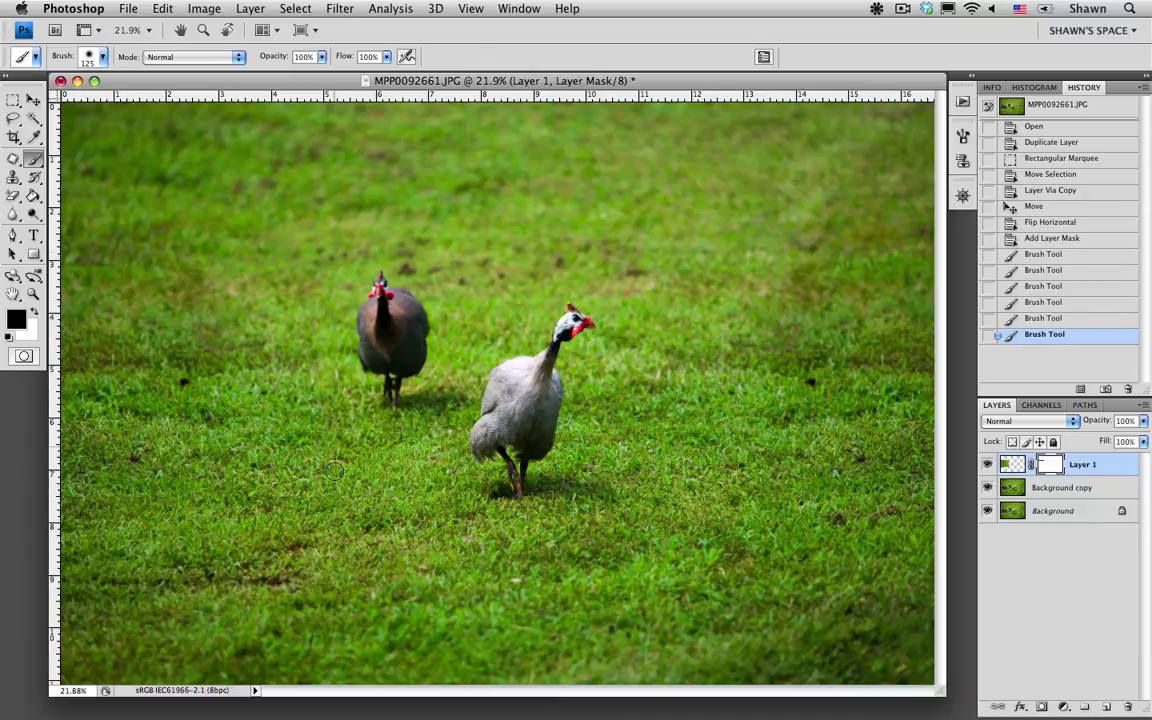
left_click_drag(335, 532, 607, 512)
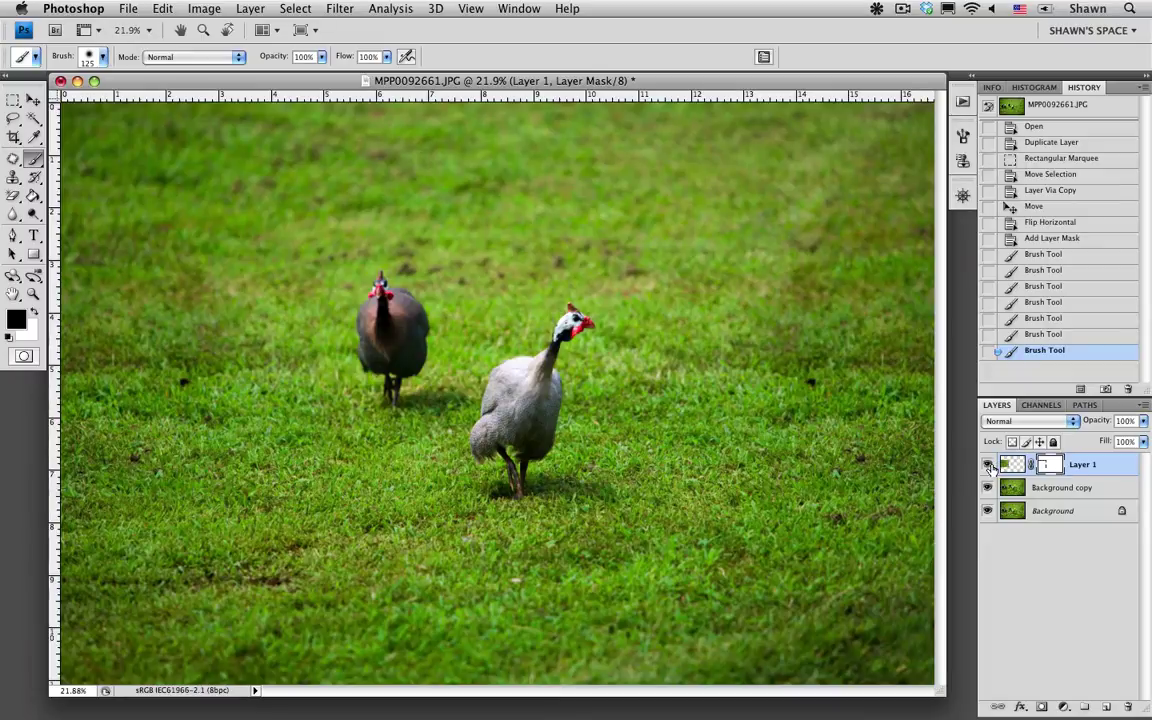
Refine the mask with lower layers hidden, compare against the original, then fit the photo on screen
left_click_drag(988, 488, 989, 514)
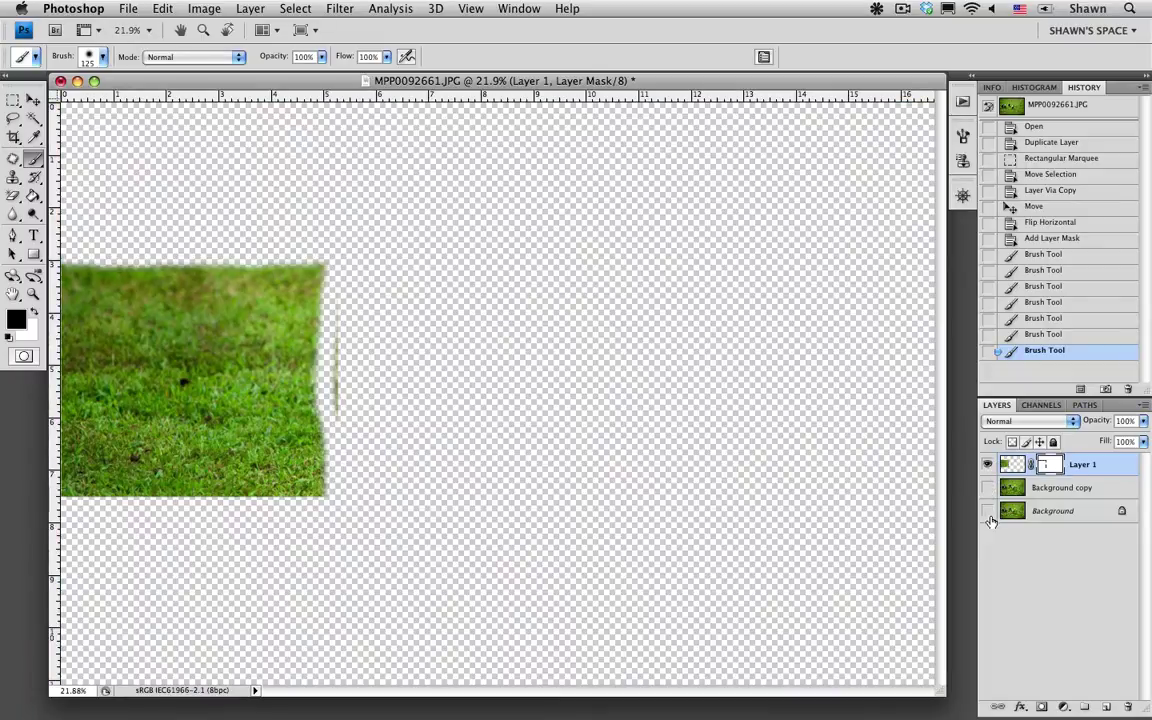
mouse_move(340, 292)
left_mouse_down()
mouse_move(334, 399)
mouse_move(347, 483)
mouse_move(257, 499)
mouse_move(81, 497)
mouse_move(56, 455)
left_mouse_up()
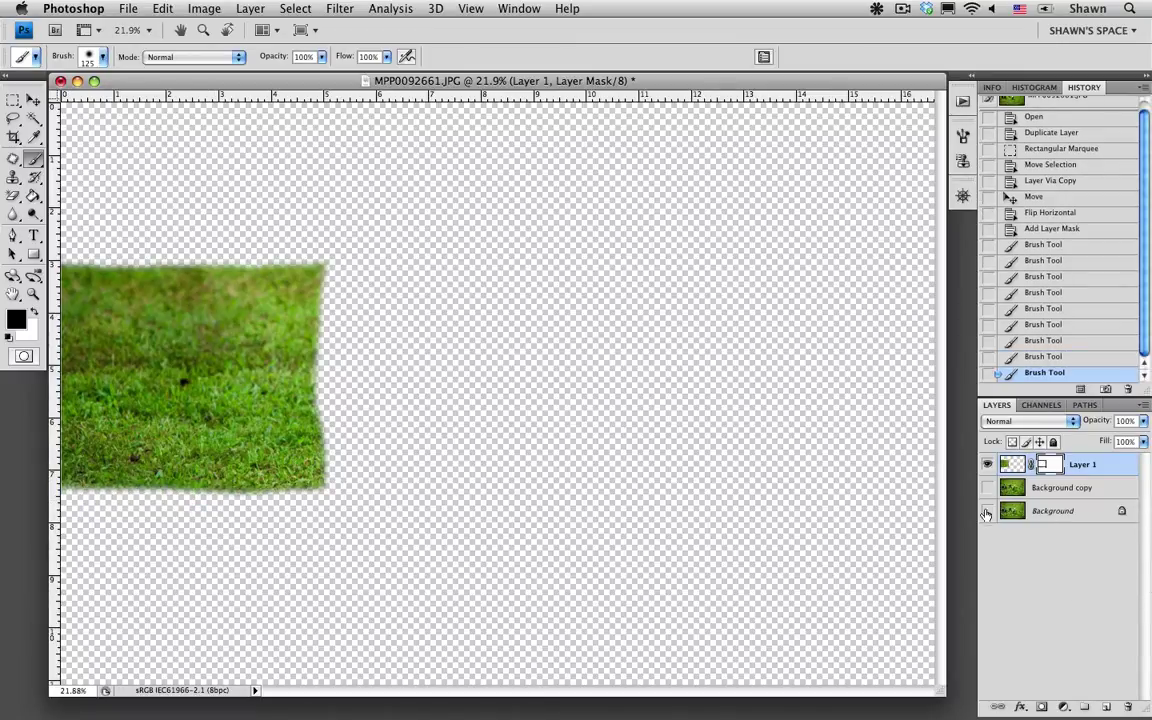
left_click_drag(986, 487, 986, 512)
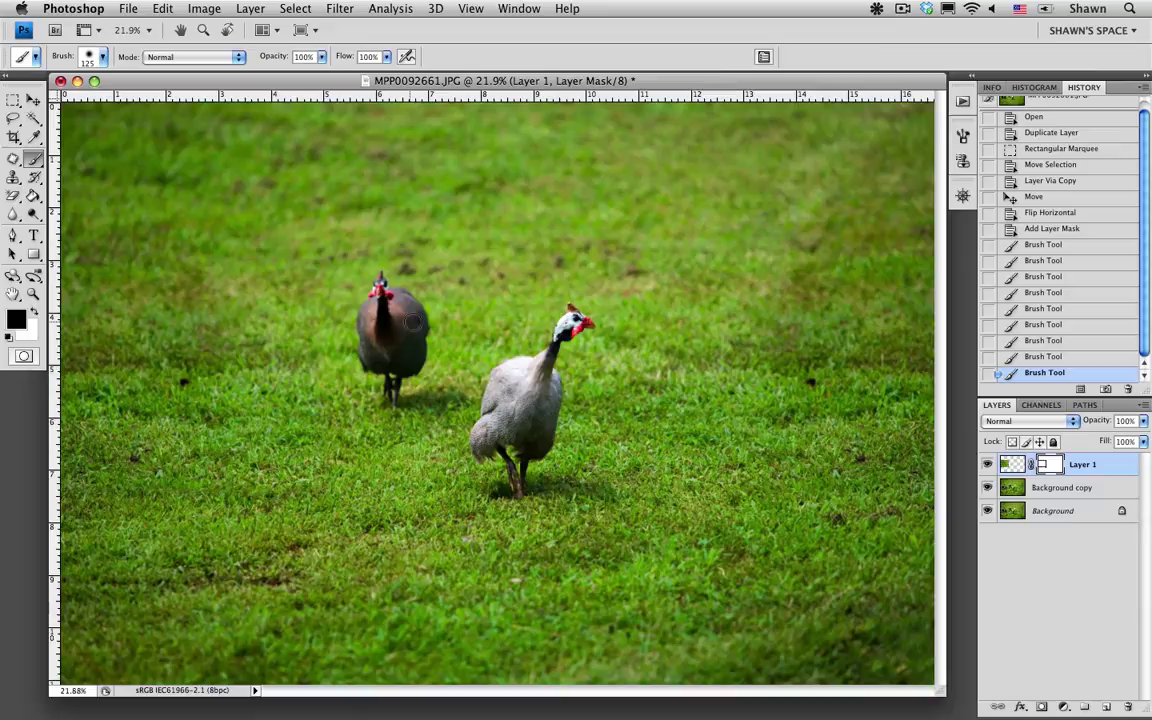
left_click(986, 466)
left_click(986, 466)
left_click_drag(185, 440, 230, 440)
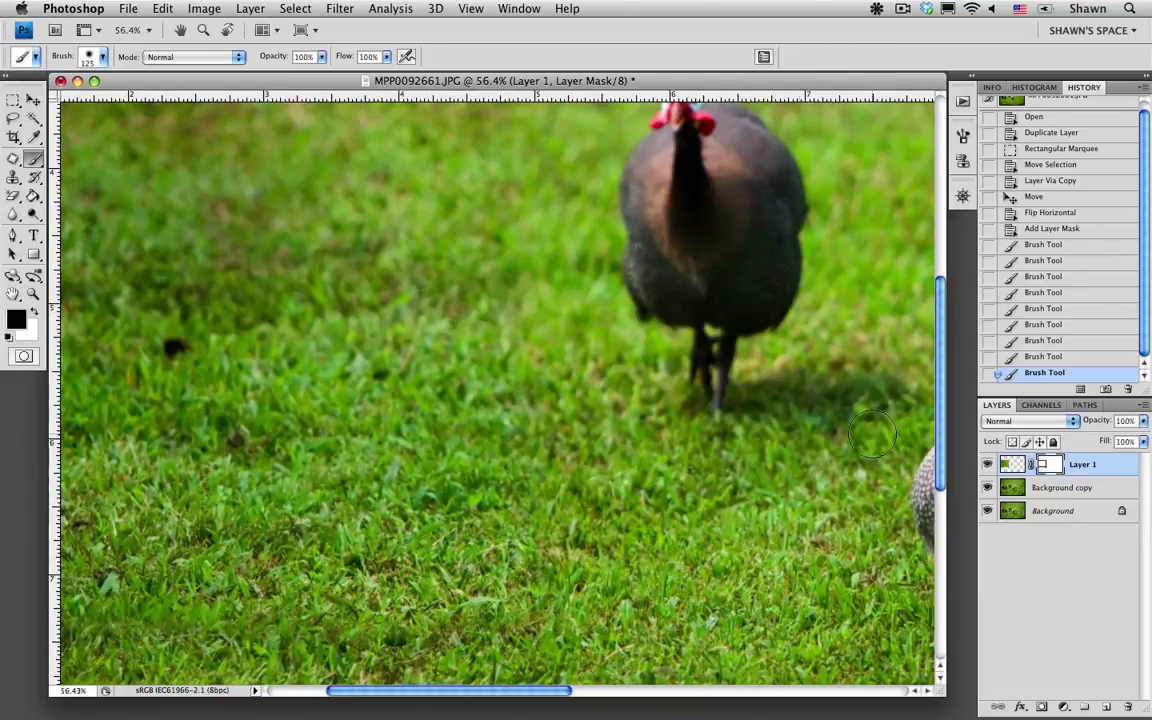
left_click(986, 465)
left_click(986, 465)
key("super+0")
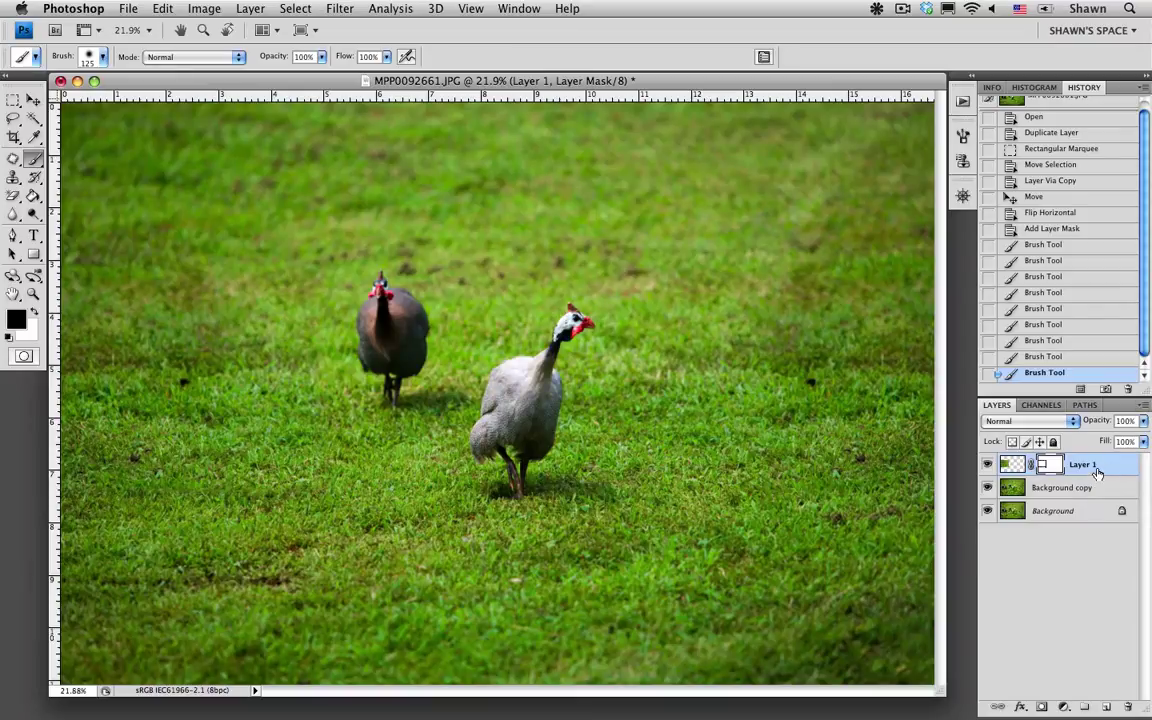
Merge Layer 1 down into Background copy and toggle its visibility to compare with the original
left_click(1145, 405)
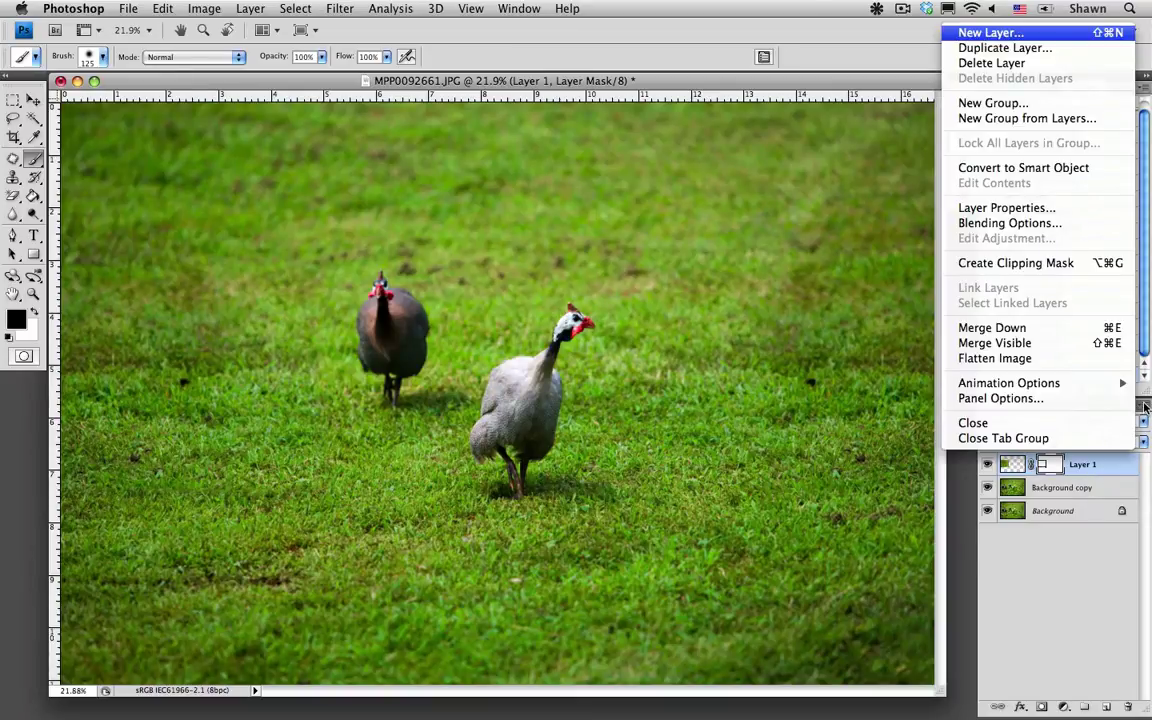
left_click(1040, 330)
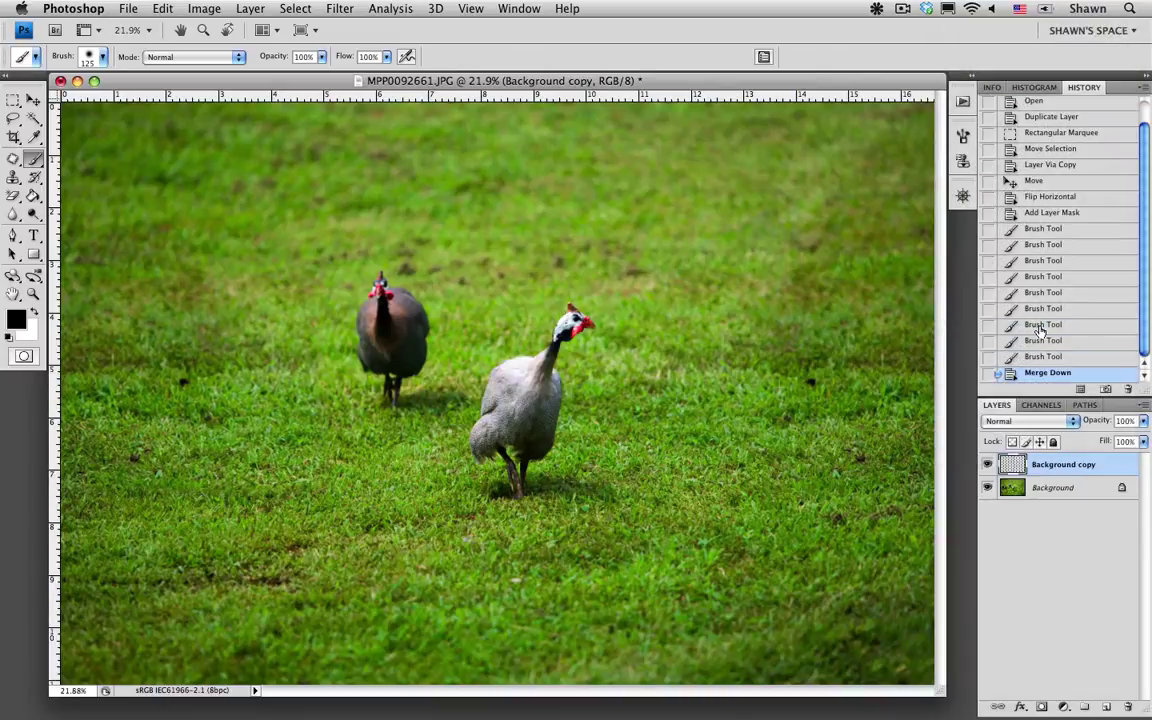
left_click(988, 467)
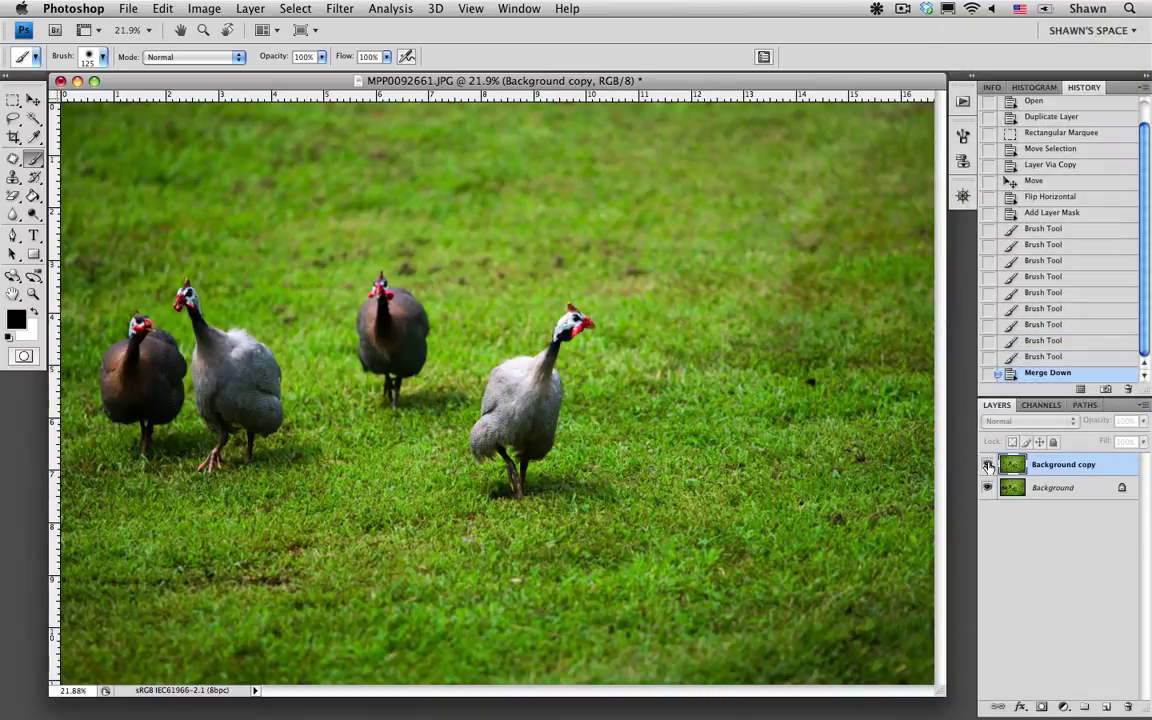
left_click(988, 467)
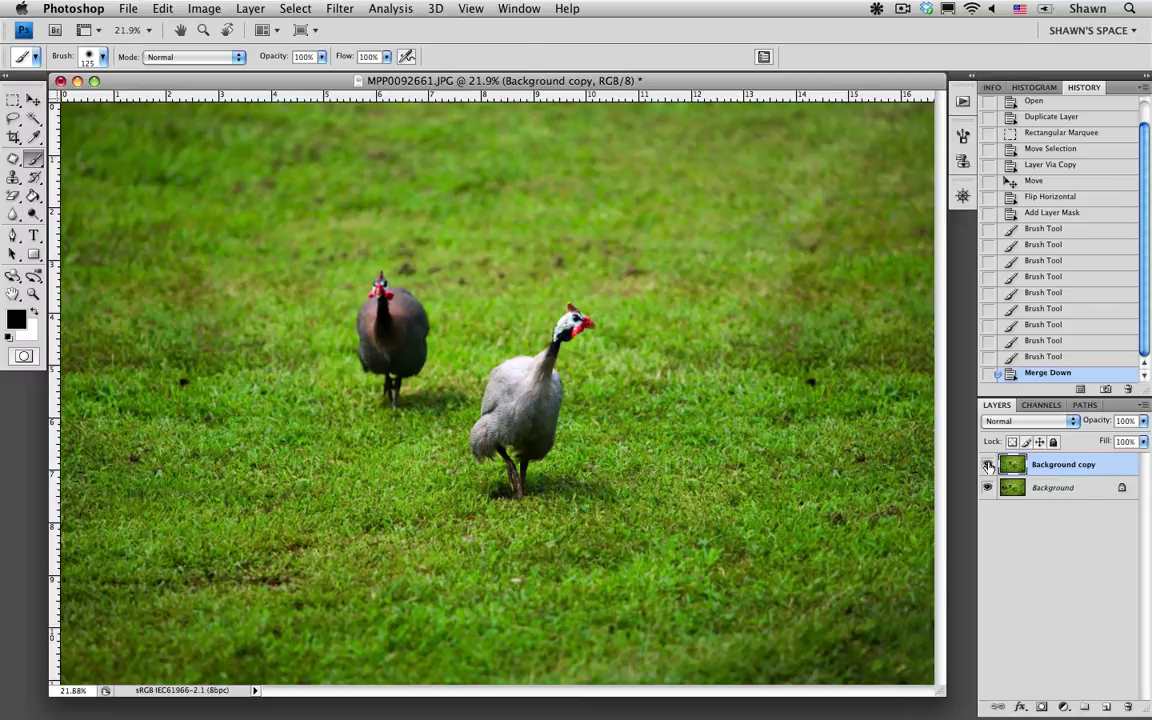
left_click(988, 465)
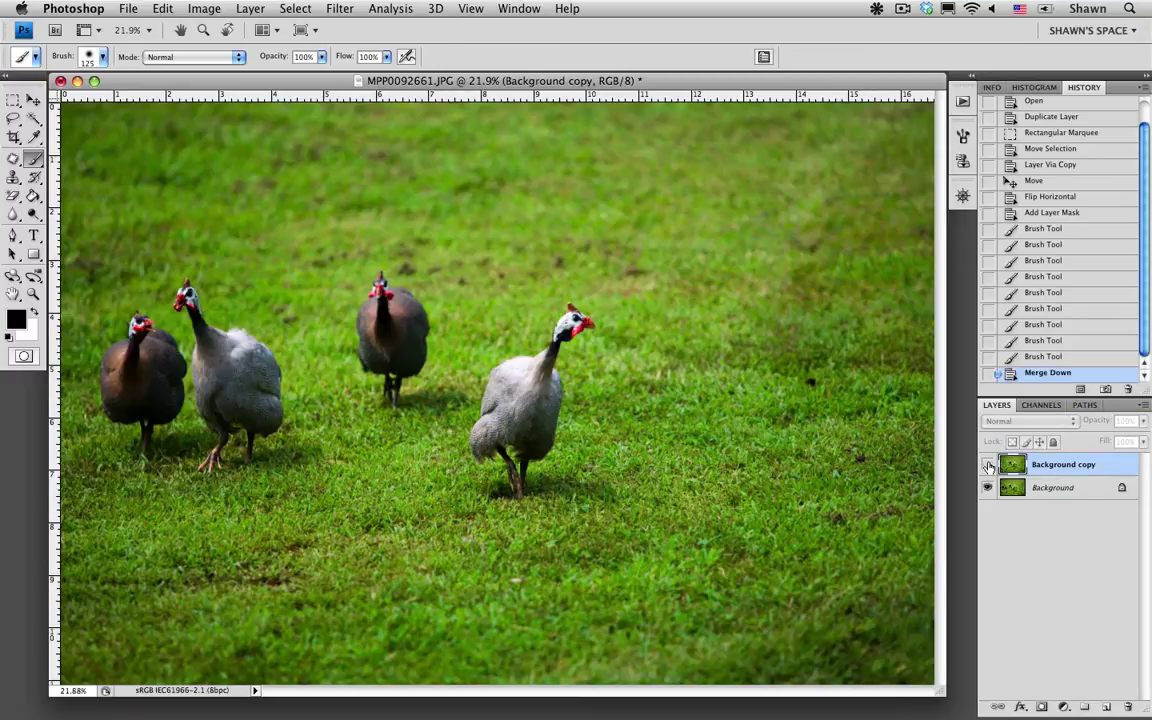
left_click(988, 465)
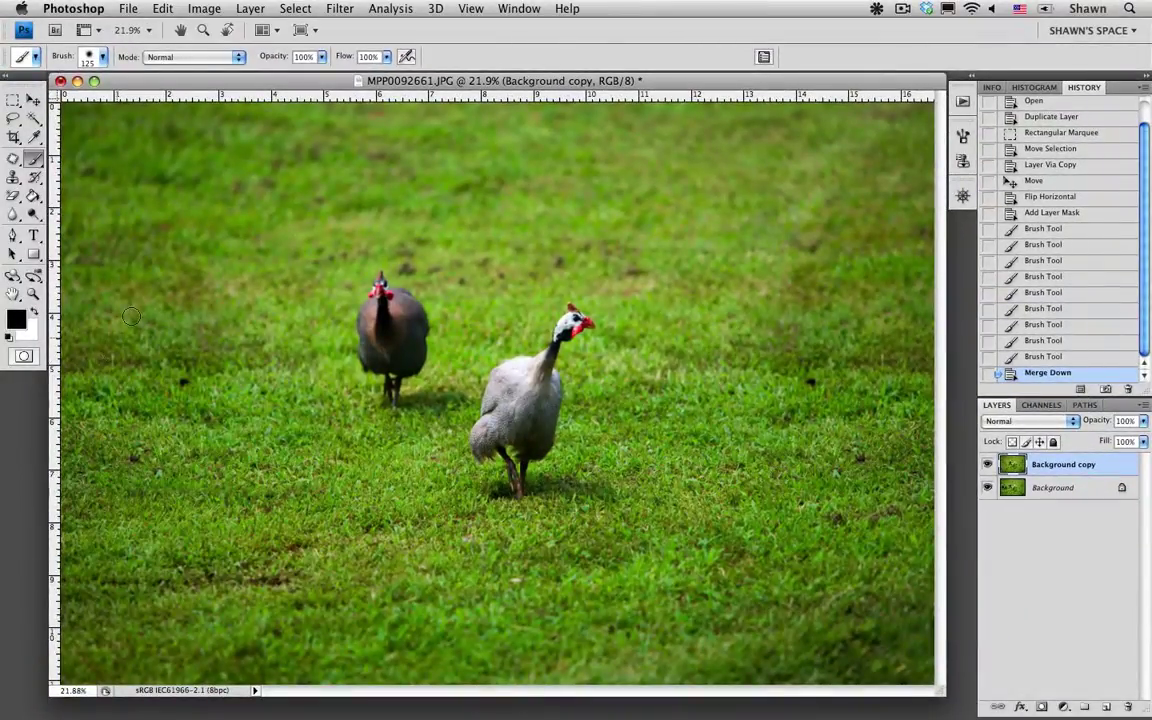
Clone Stamp sampled clean grass over the leftover dark spots across the field
scroll(83, 523, "up", 3)
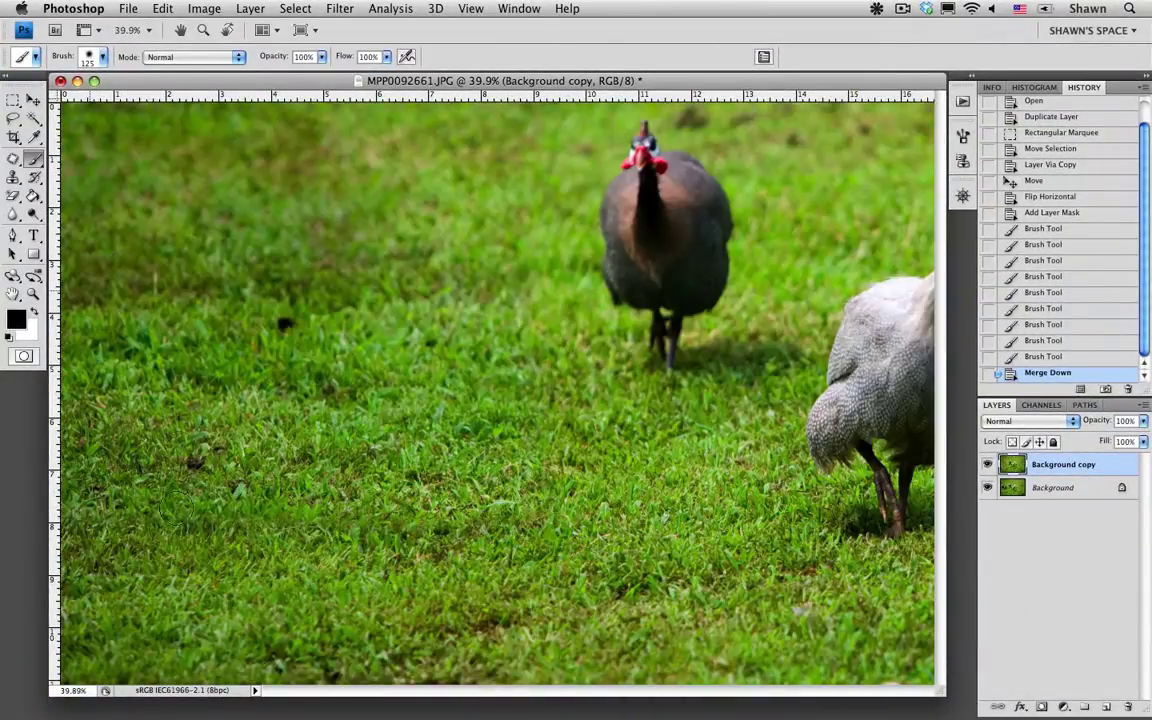
left_click(13, 176)
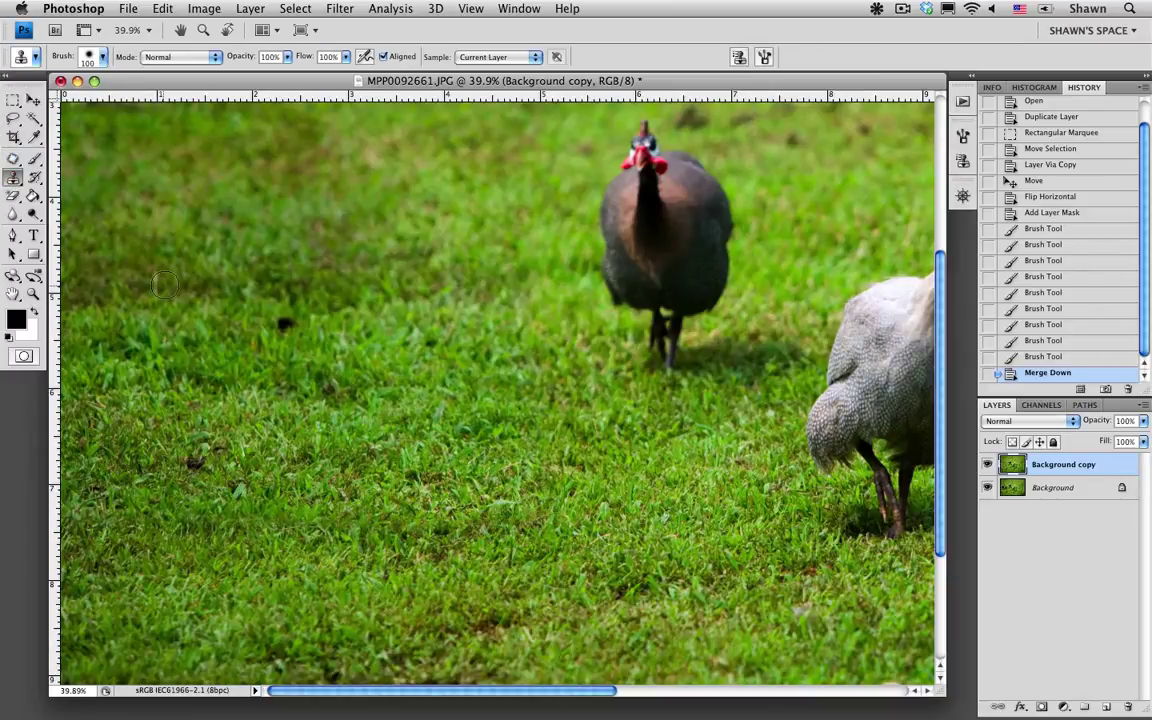
left_click(280, 321)
left_click(261, 292)
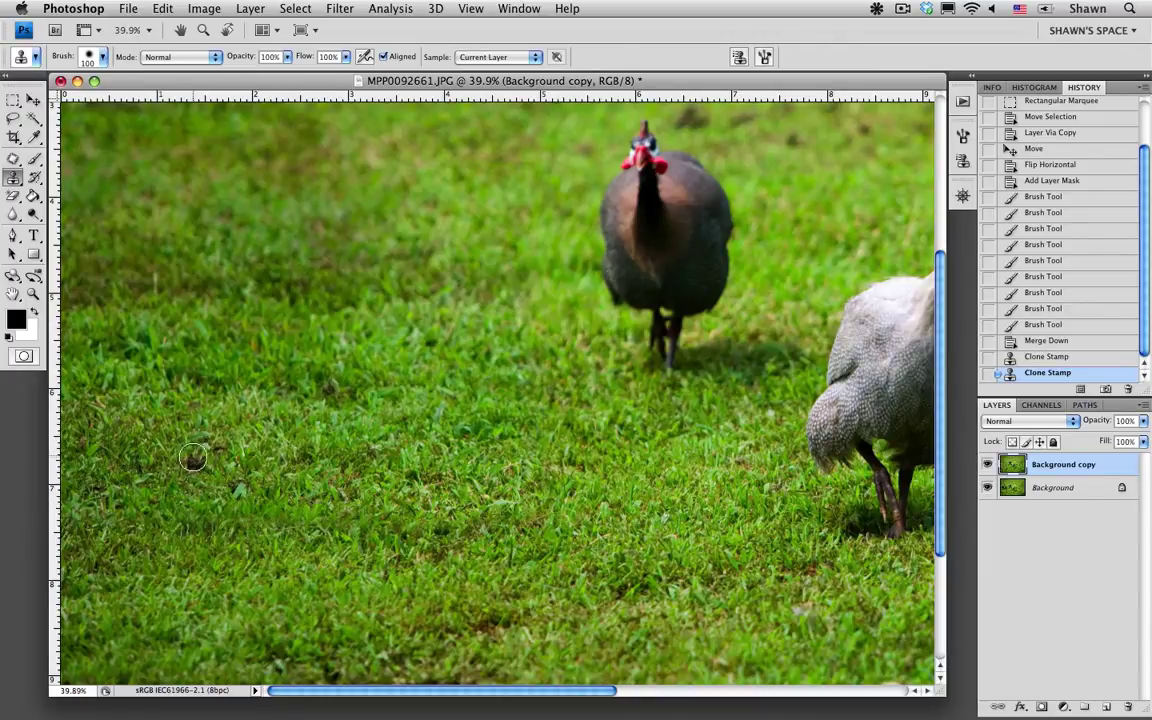
left_click(192, 448)
left_click(218, 442)
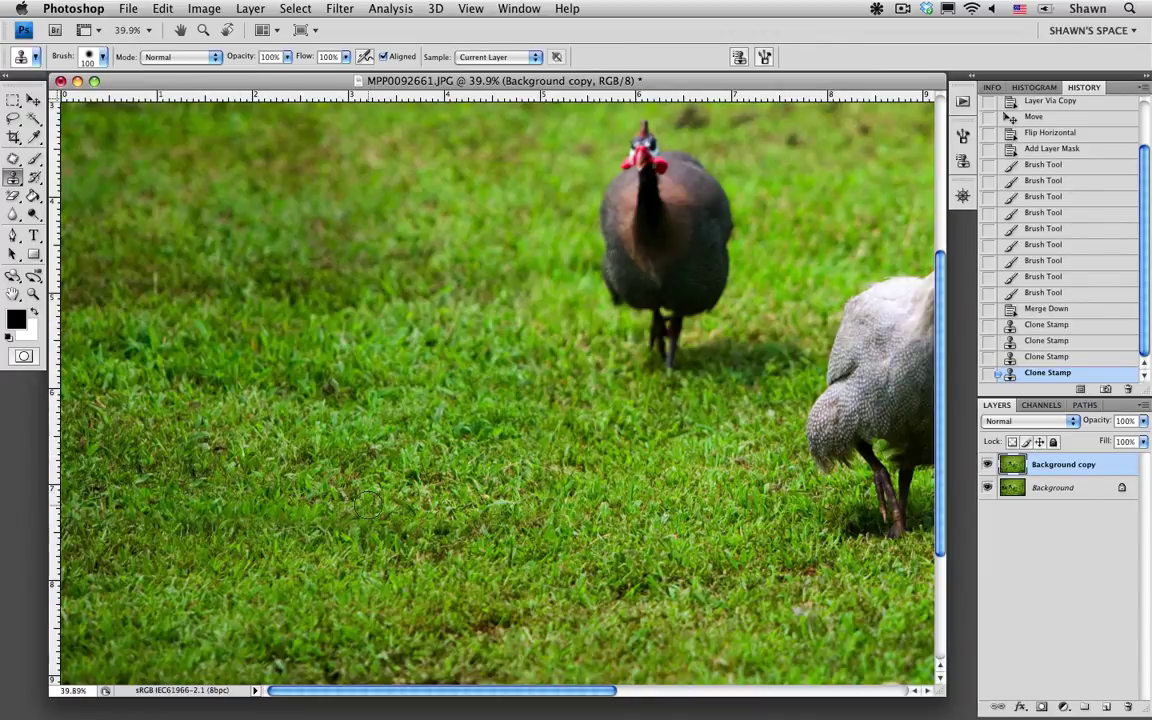
scroll(367, 505, "right", 10)
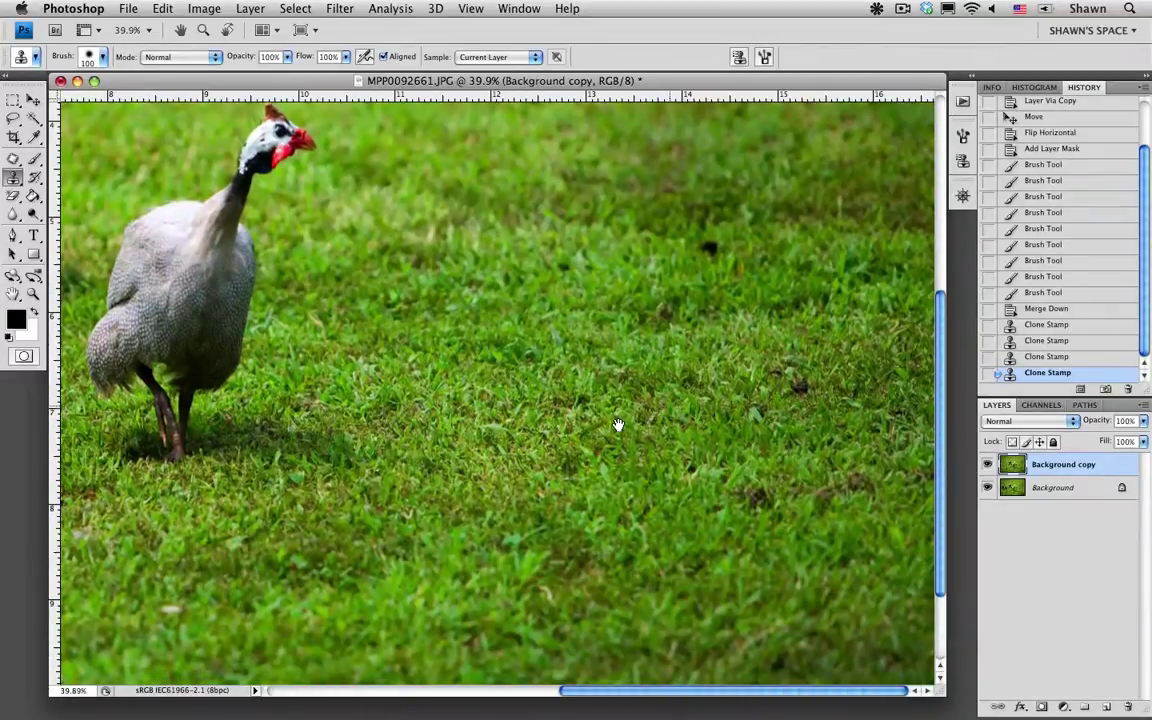
left_click_drag(618, 425, 618, 443)
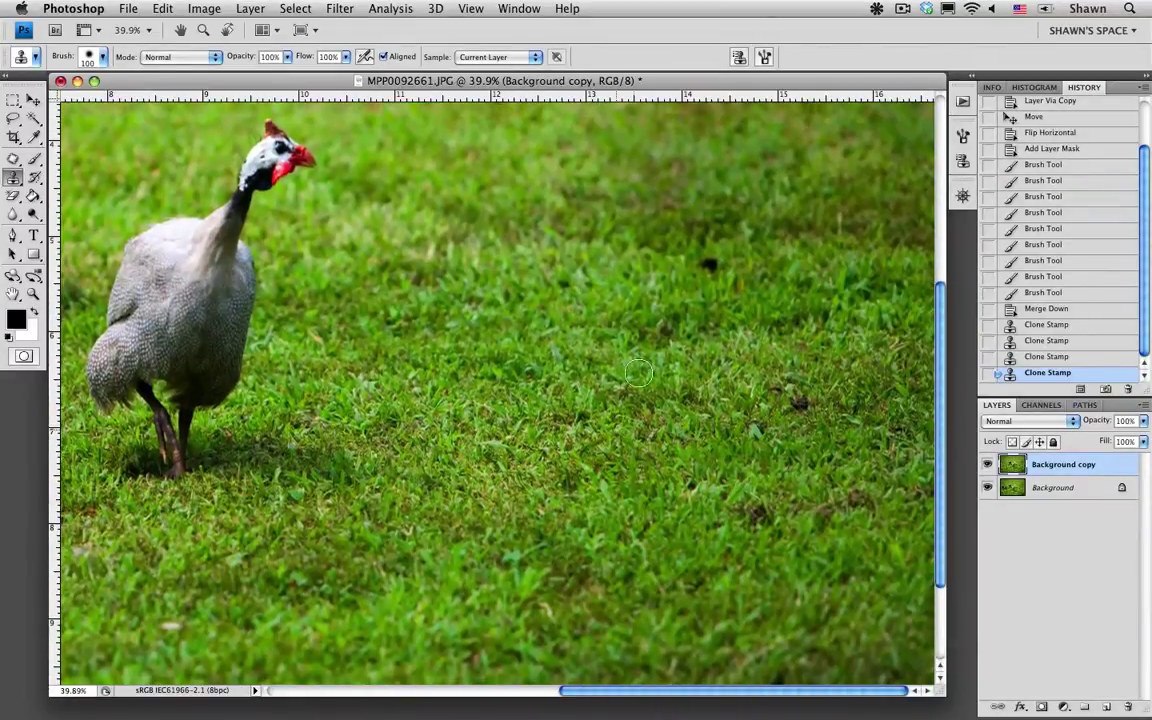
left_click(734, 281)
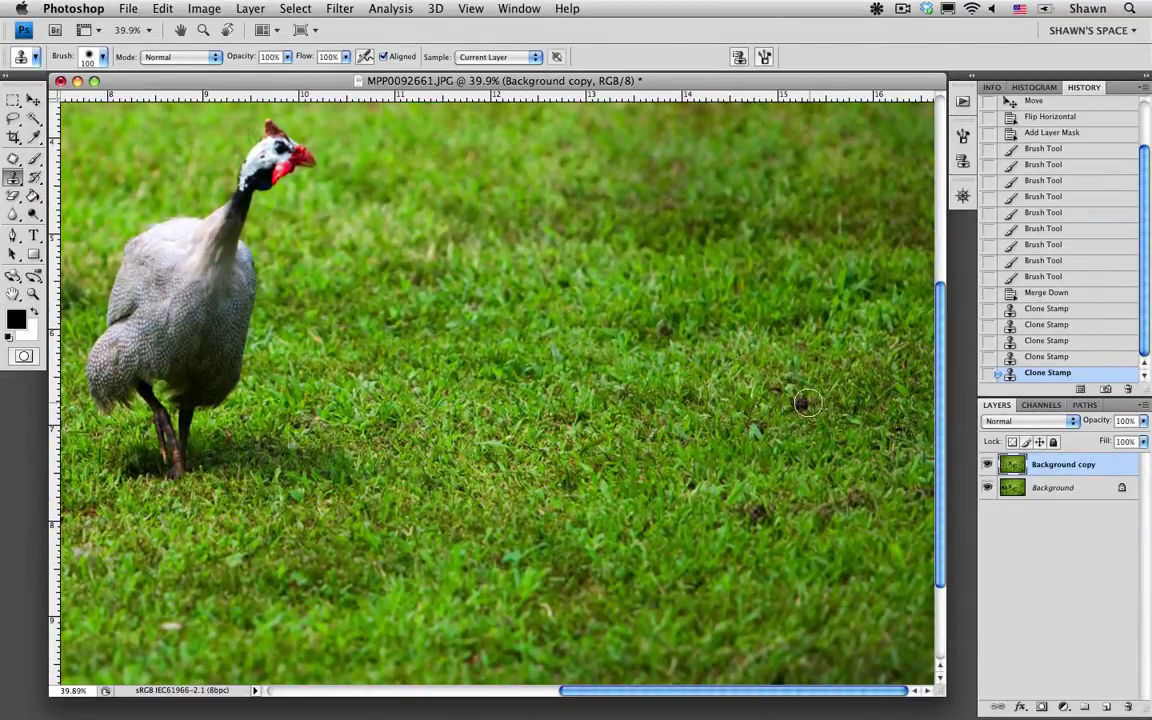
left_click(806, 403)
left_click(760, 507)
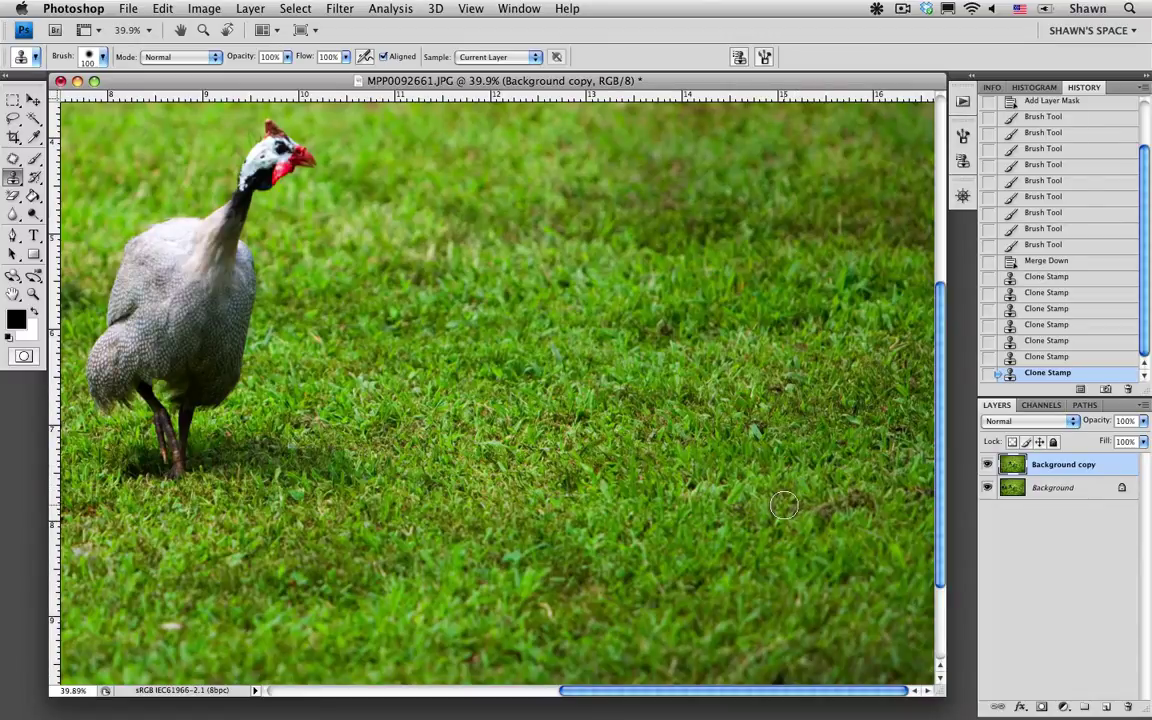
Fit the photo on screen, compare with the original, and flatten into a single Background layer
key("super+0")
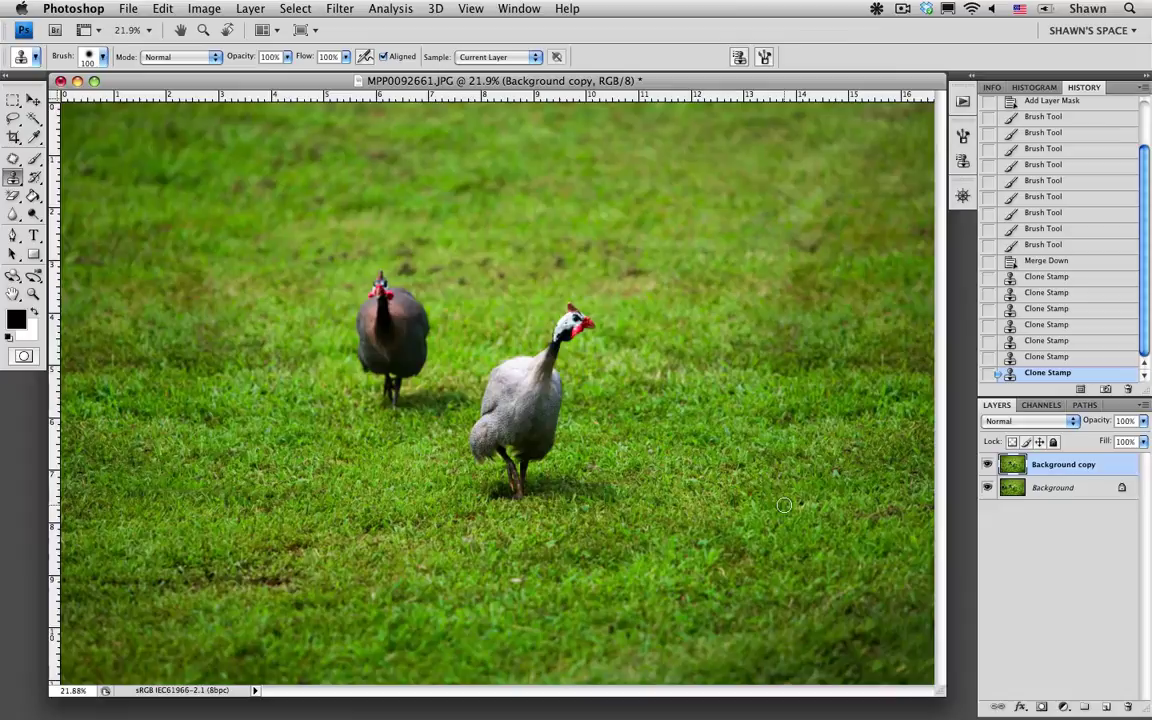
left_click(988, 465)
left_click(988, 465)
left_click(1146, 406)
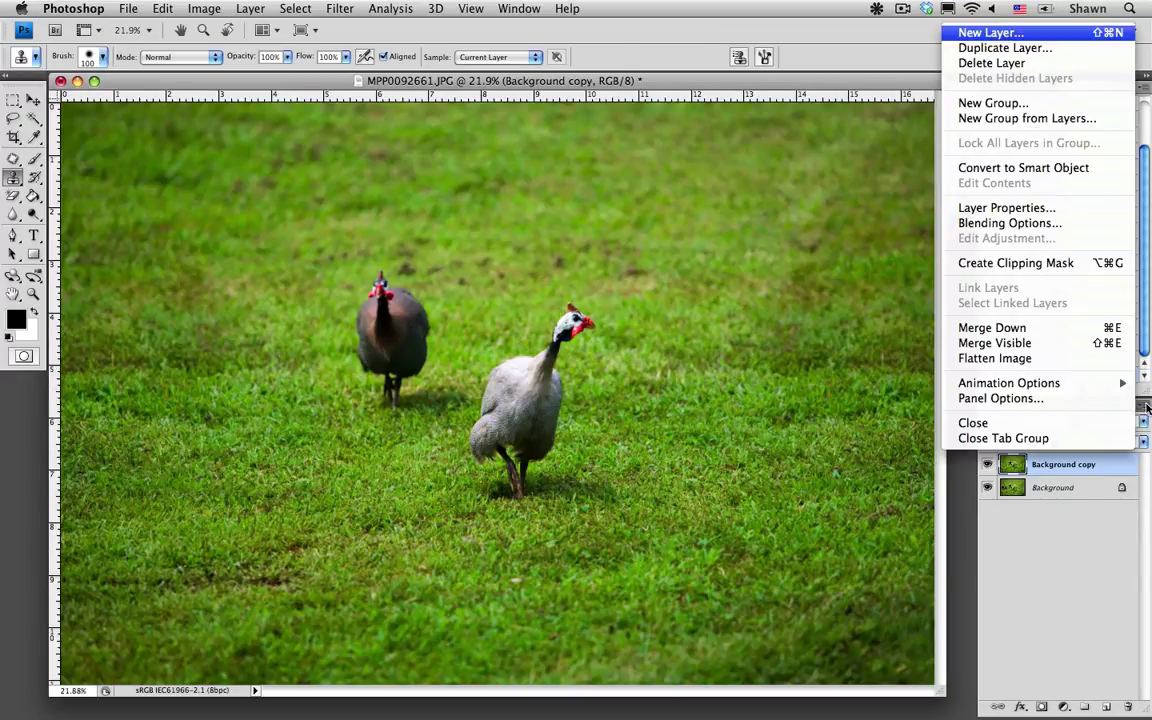
left_click(1050, 359)
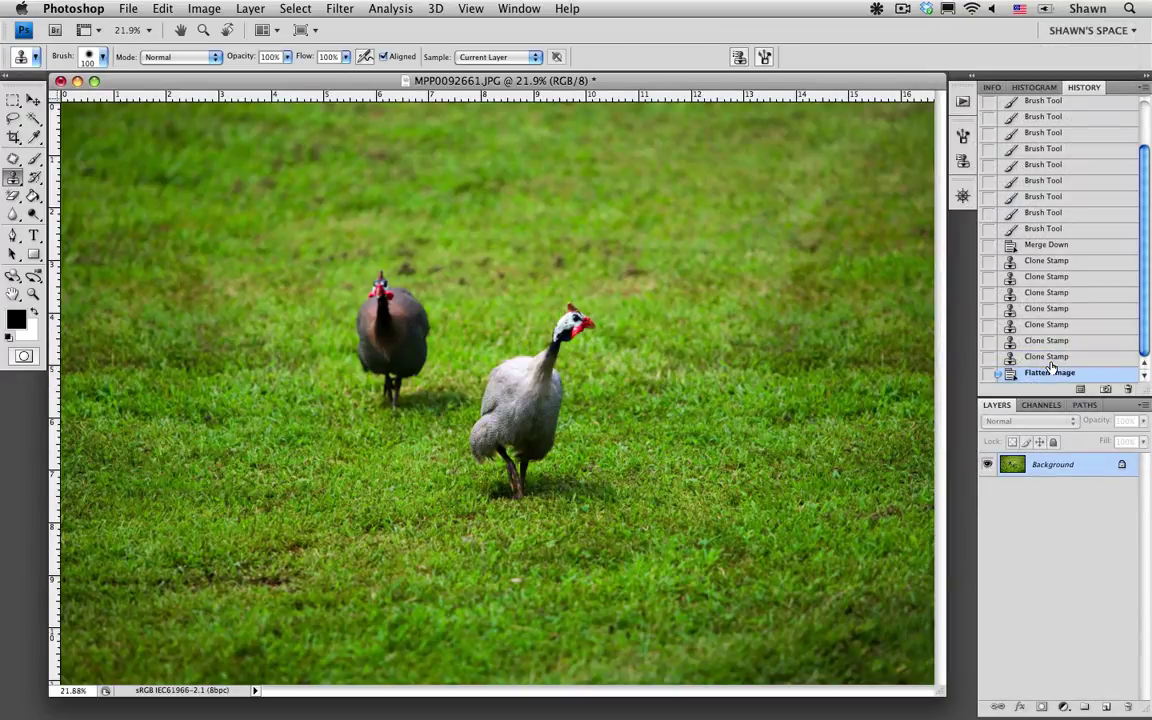